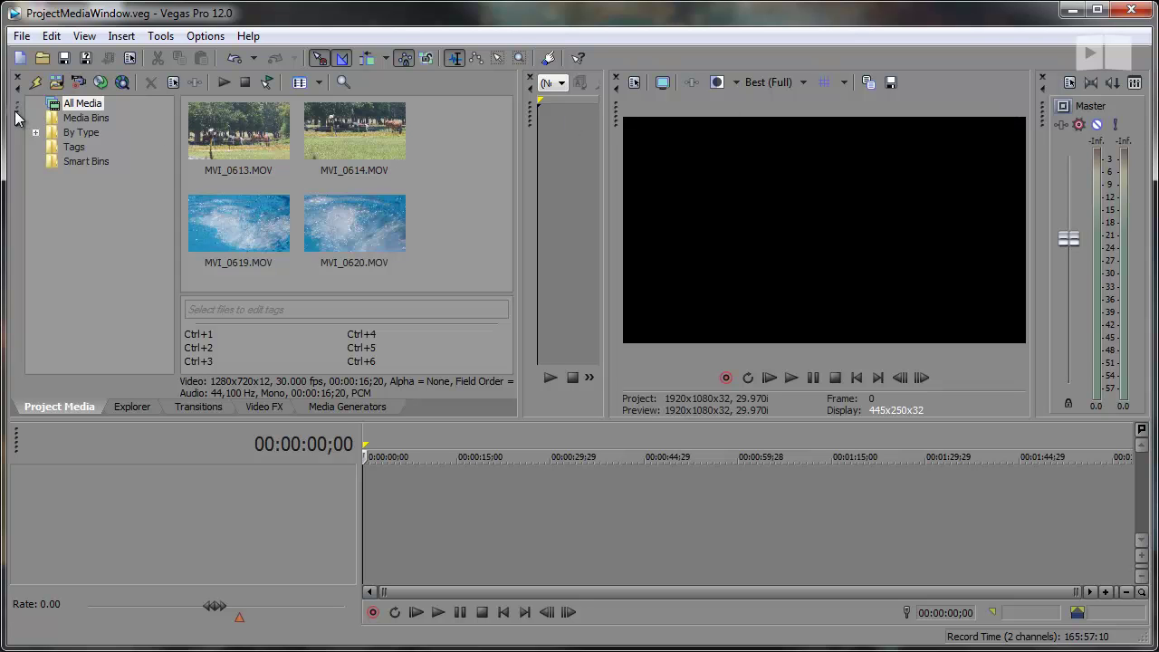
Drag the Project Media pane out of the dock so it floats as its own window
left_click_drag(14, 116, 15, 88)
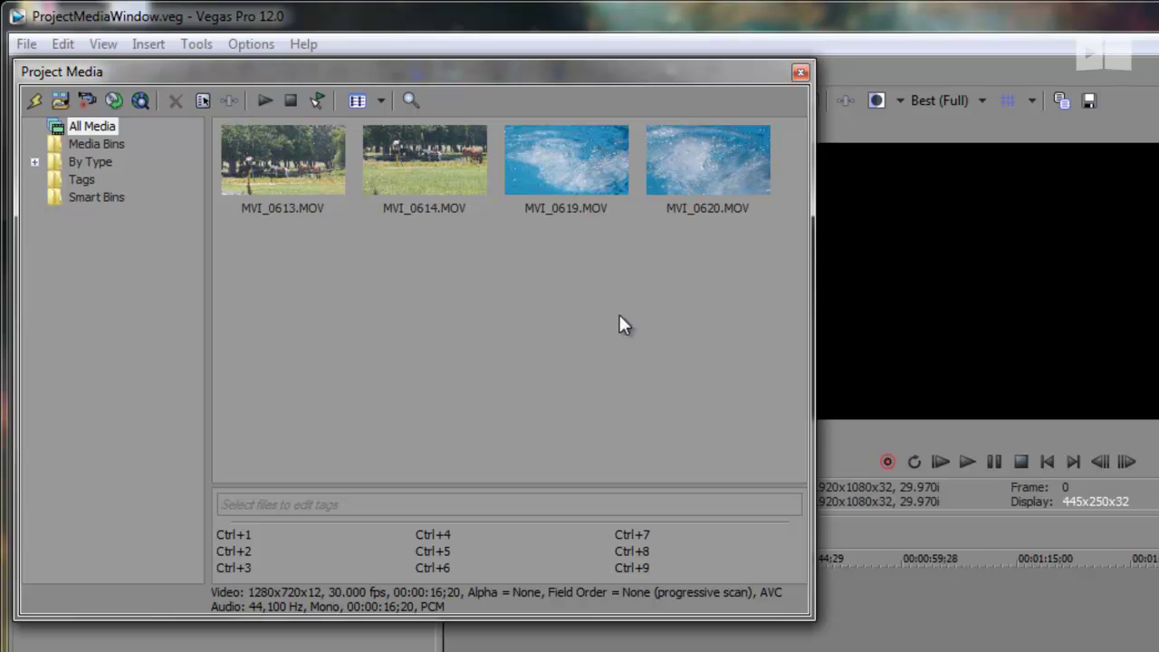
Tag clip MVI_0613.MOV with 'horse'
left_click(319, 177)
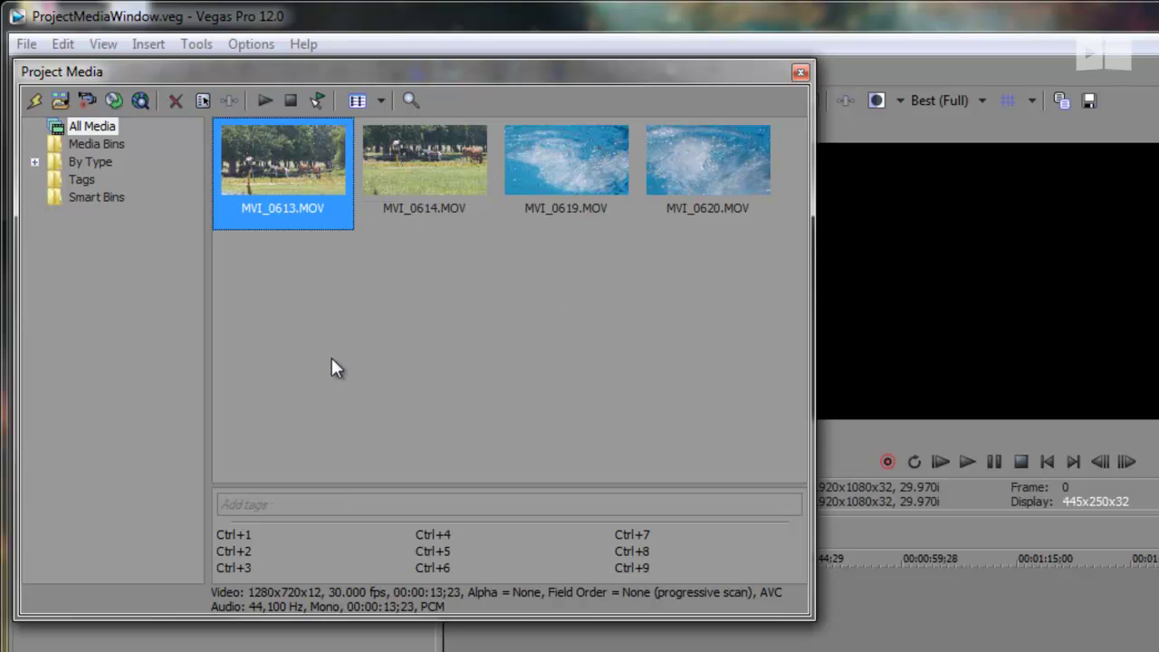
left_click(282, 505)
type("horse")
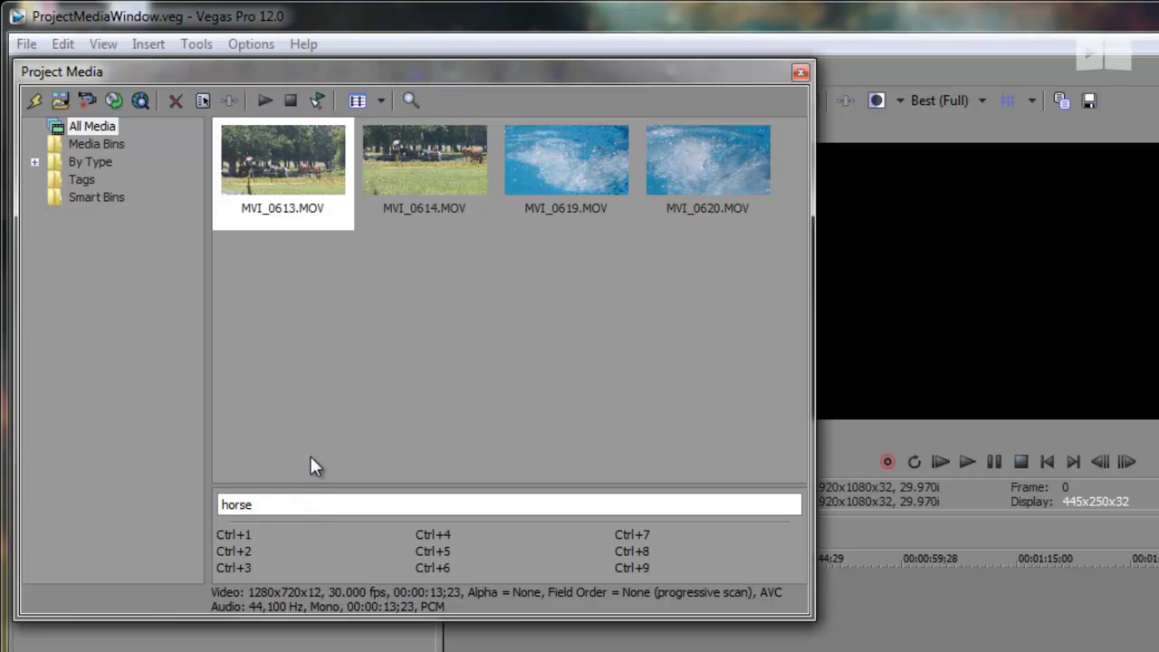
key("Return")
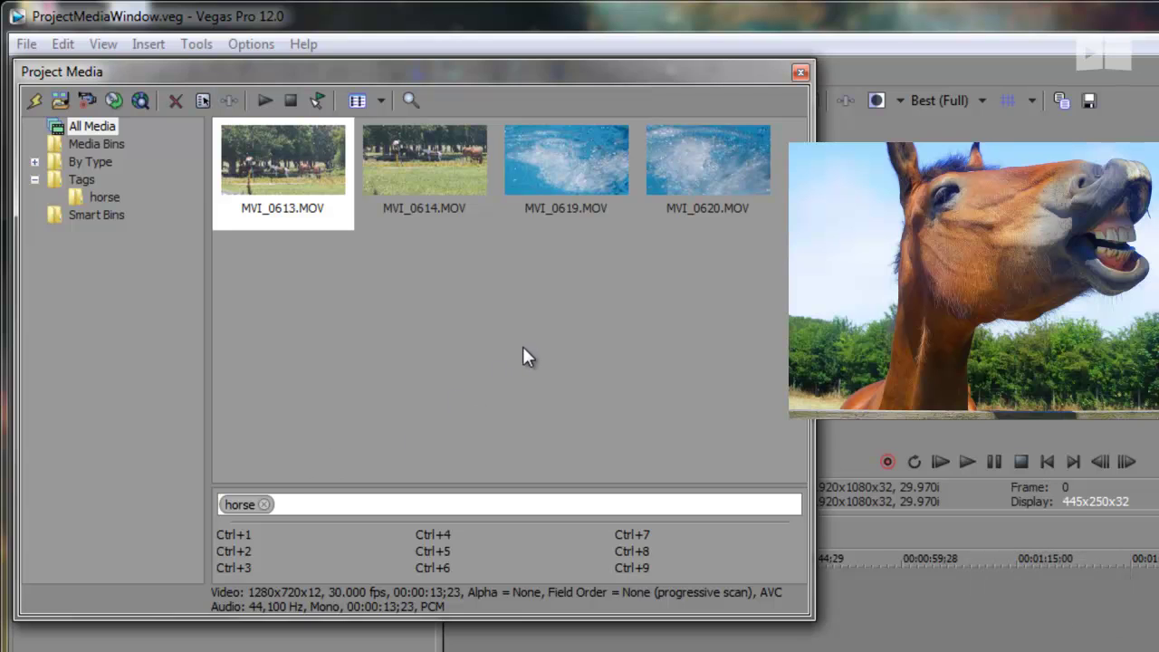
Tag clip MVI_0619.MOV with 'water'
left_click(568, 191)
left_click(332, 502)
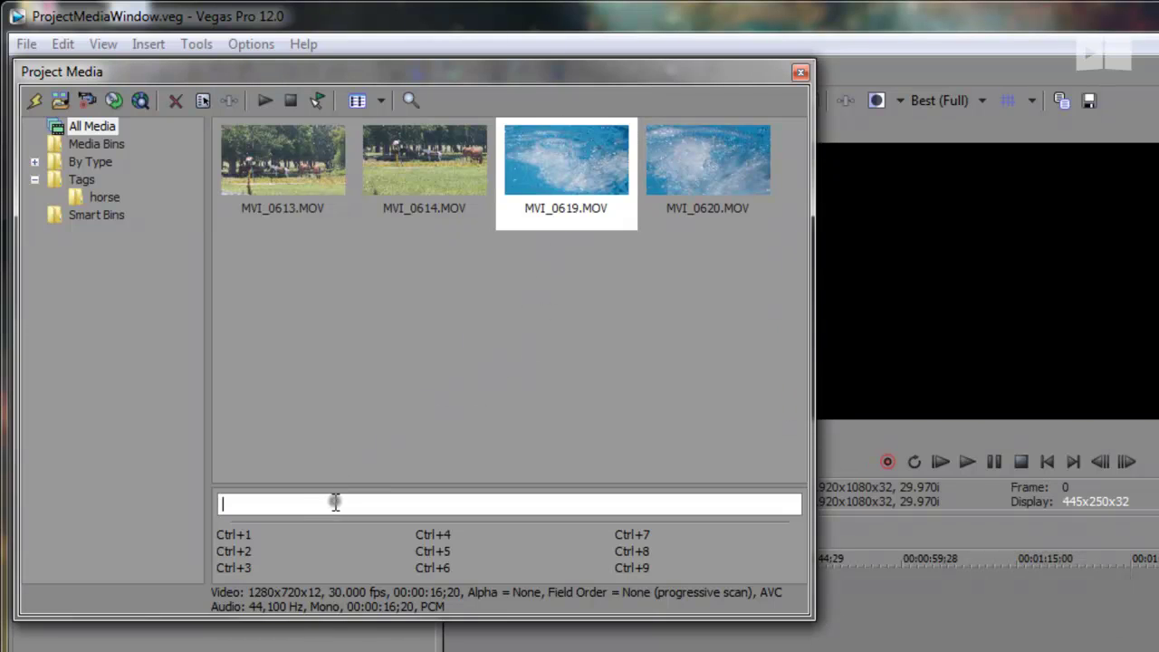
type("water")
key("Return")
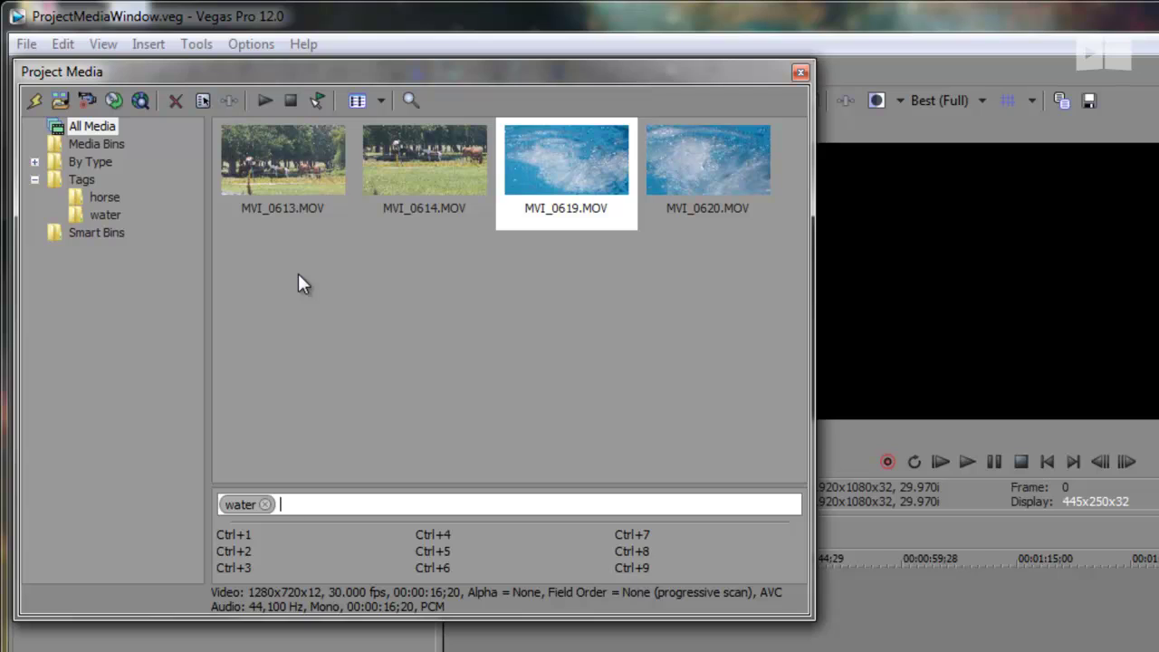
Replace MVI_0613.MOV's tag with a retyped 'horse', storing it as quick tag 1 via Ctrl+Shift+1
left_click(298, 187)
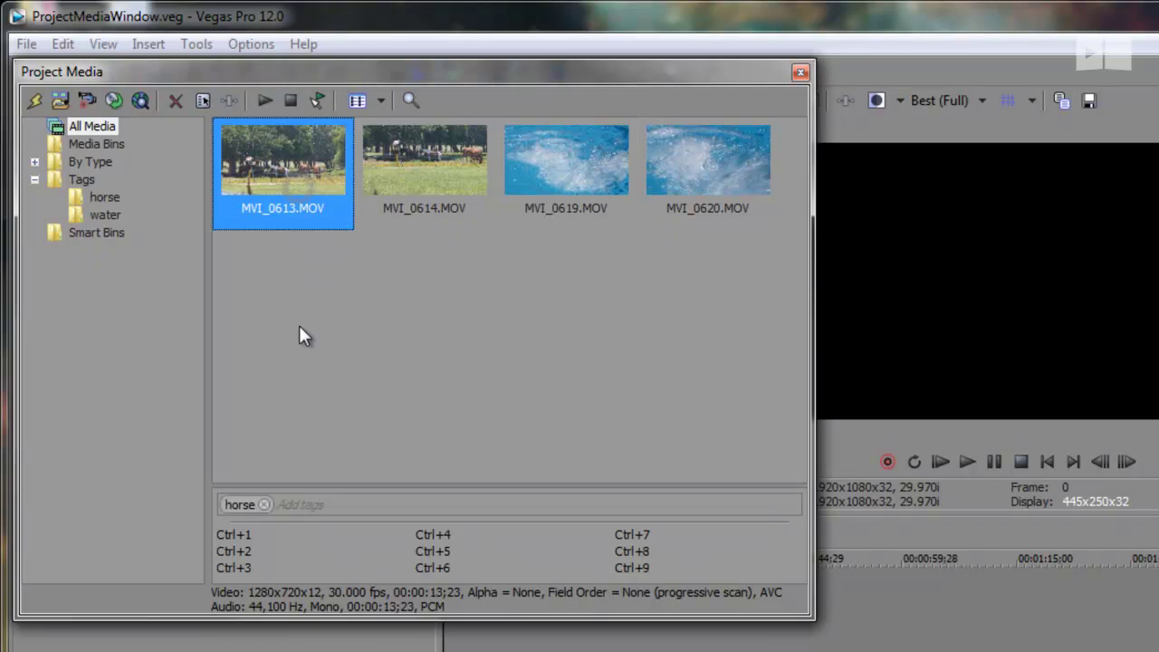
left_click(263, 505)
left_click(263, 506)
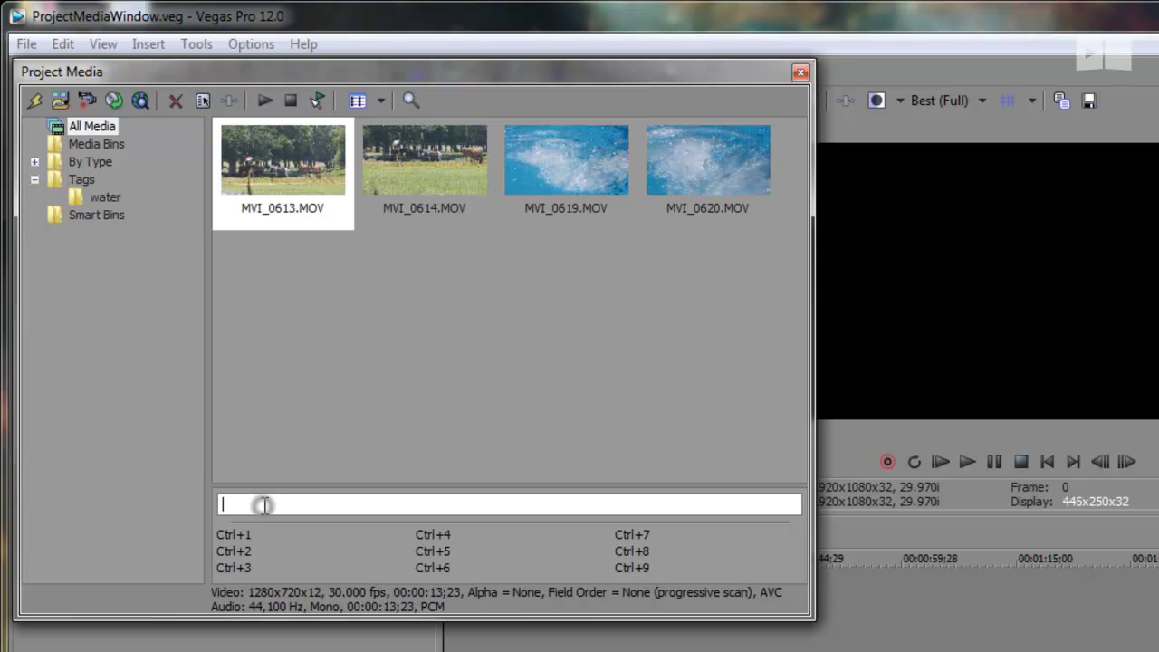
type("horse")
key("ctrl+shift+1")
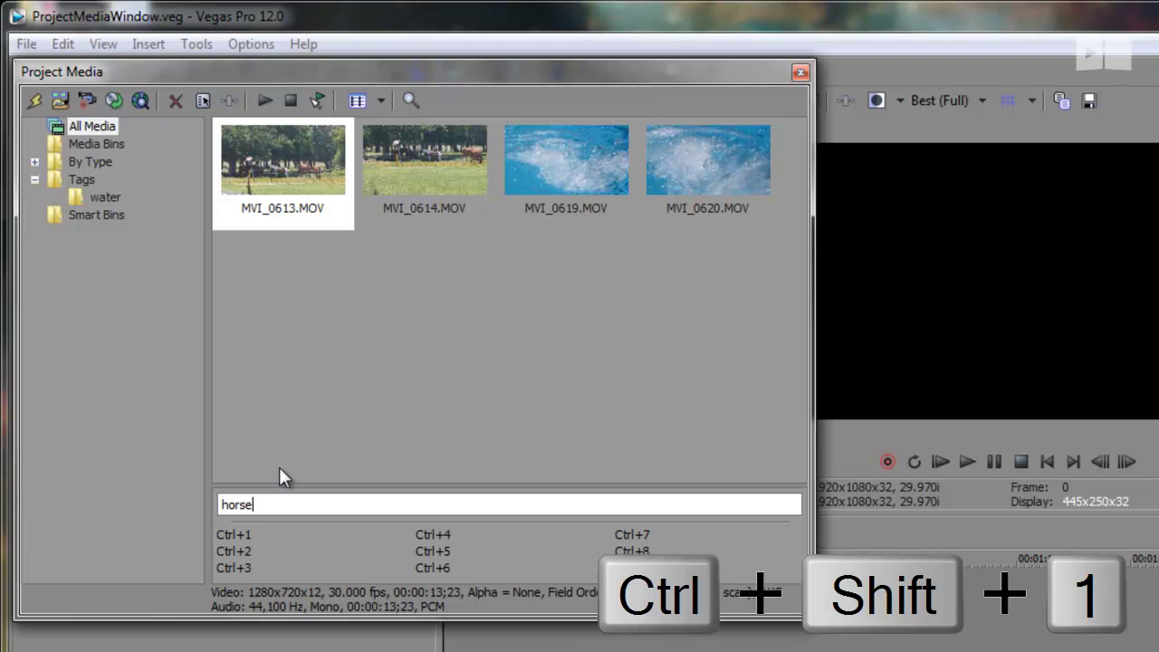
key("ctrl+shift+1")
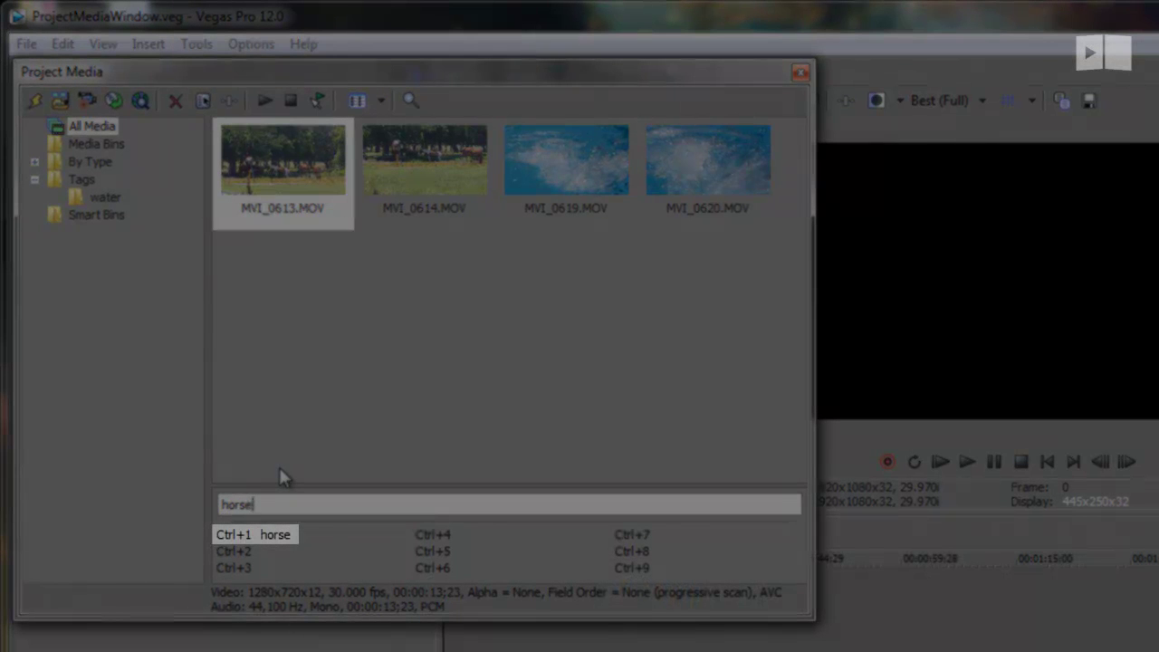
key("Return")
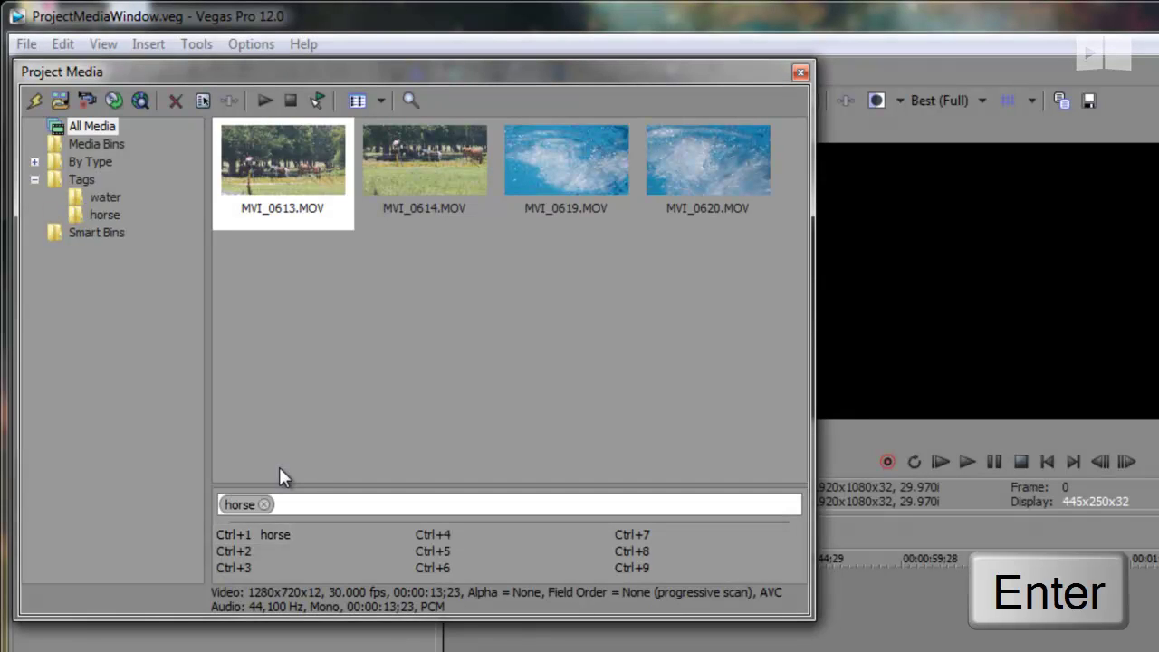
Apply the horse quick tag to MVI_0614.MOV with Ctrl+1, then view and cancel Edit Quick Tags
left_click(441, 191)
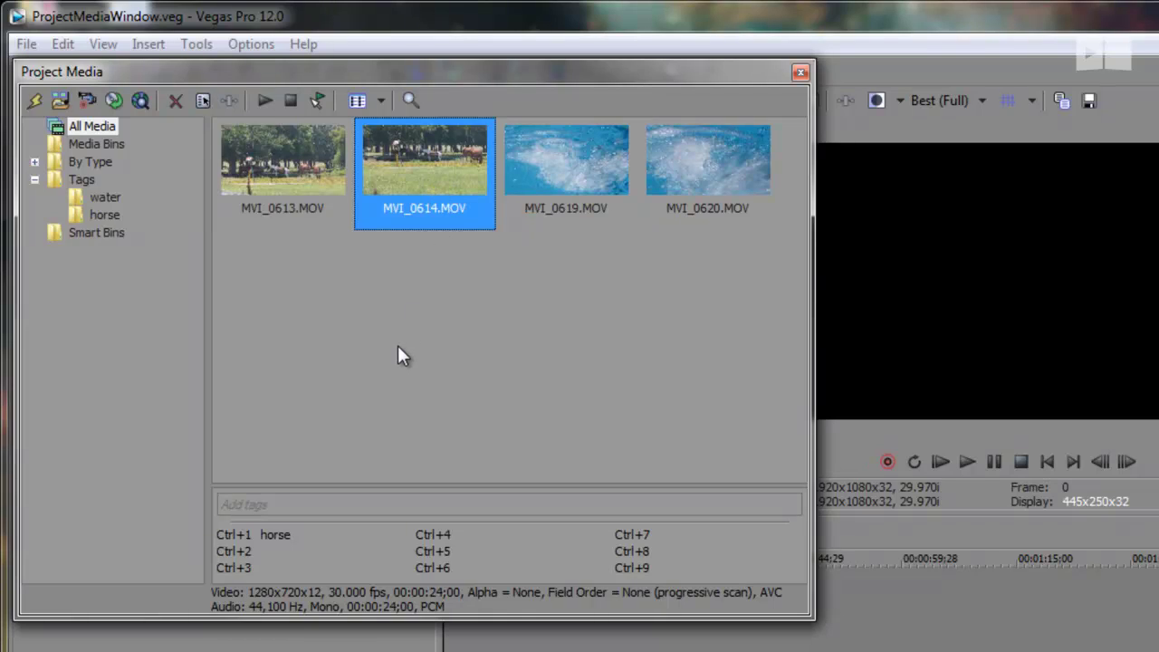
key("ctrl+1")
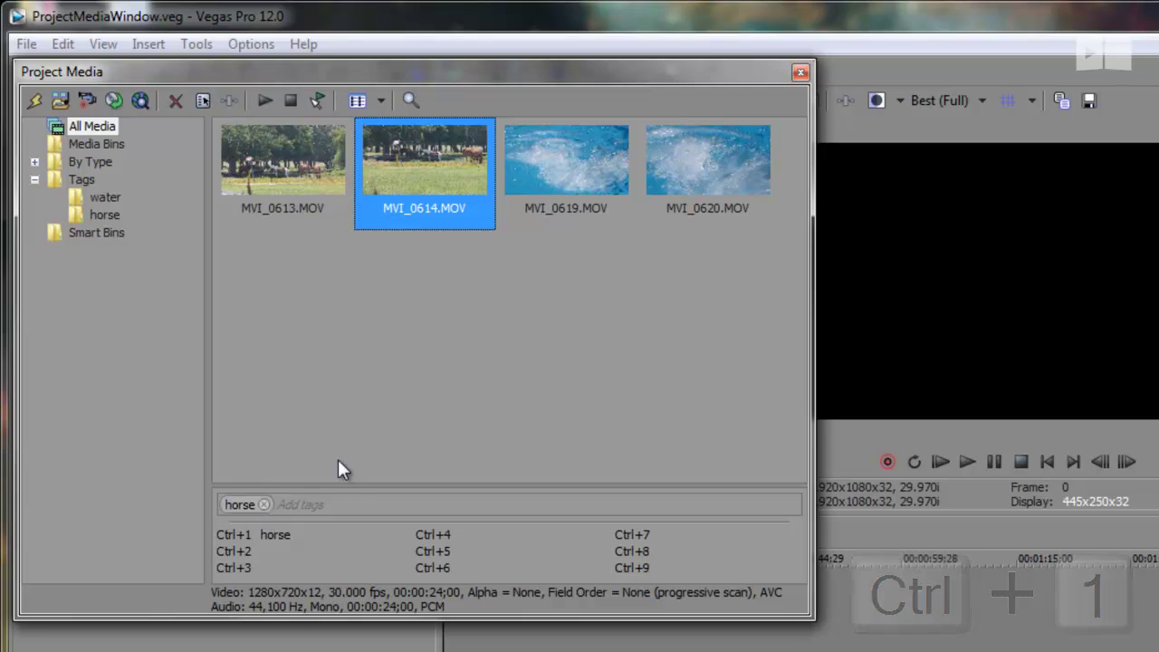
right_click(377, 551)
left_click(423, 575)
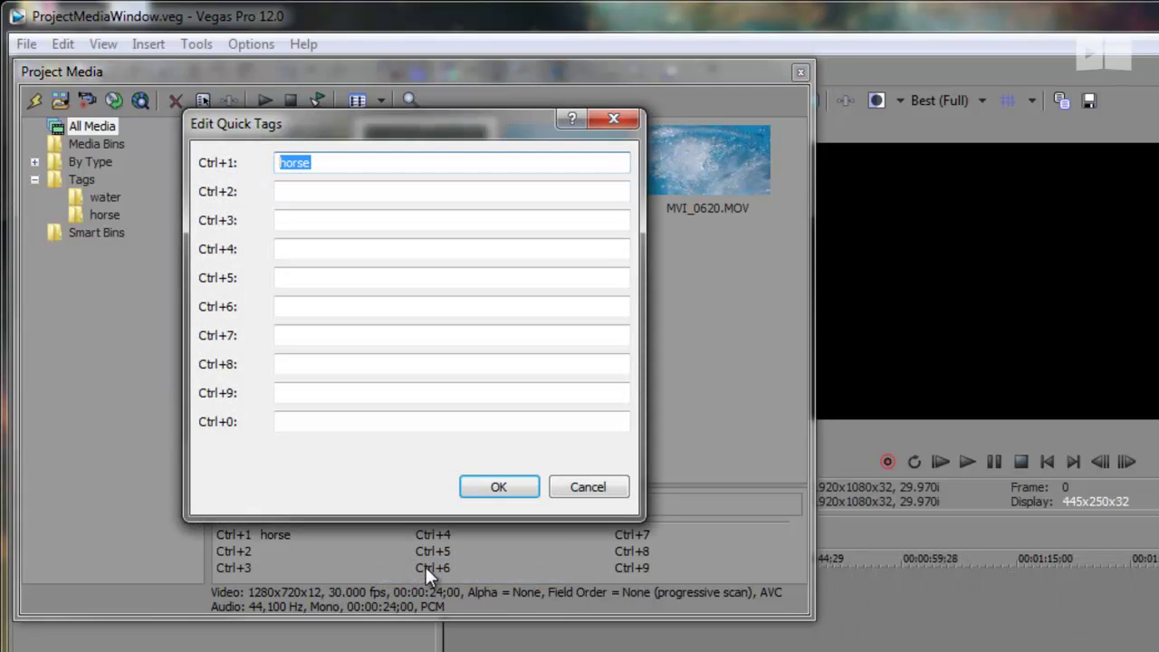
left_click(586, 487)
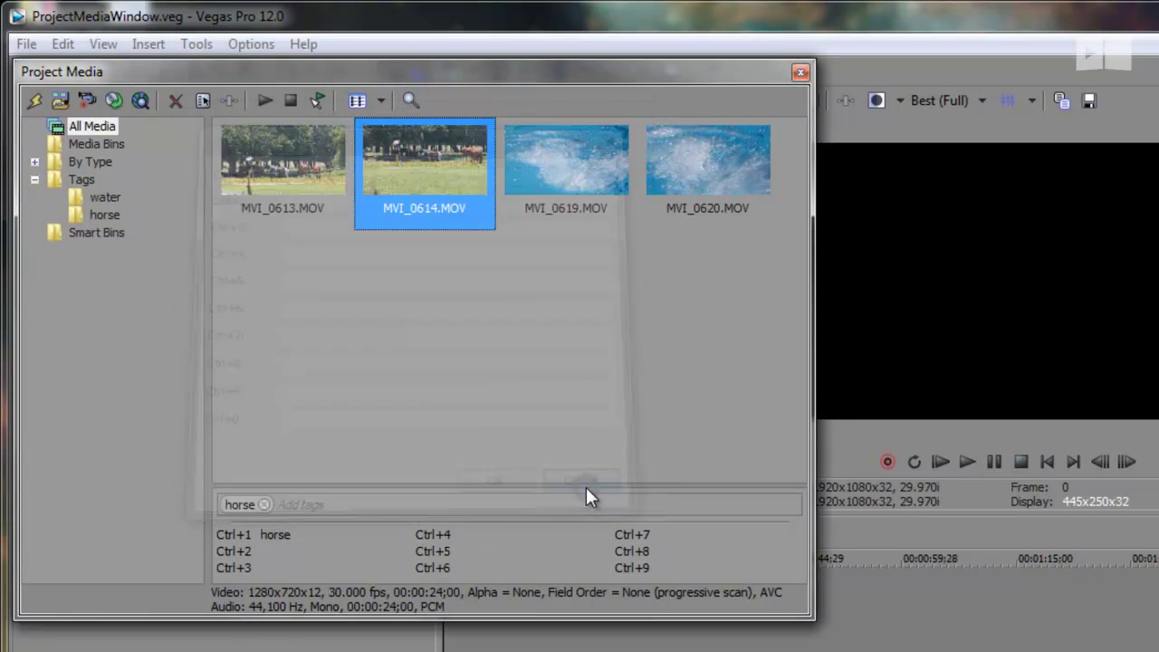
left_click(392, 153)
Uncheck Media Tags in the Project Media Views dropdown
left_click(379, 105)
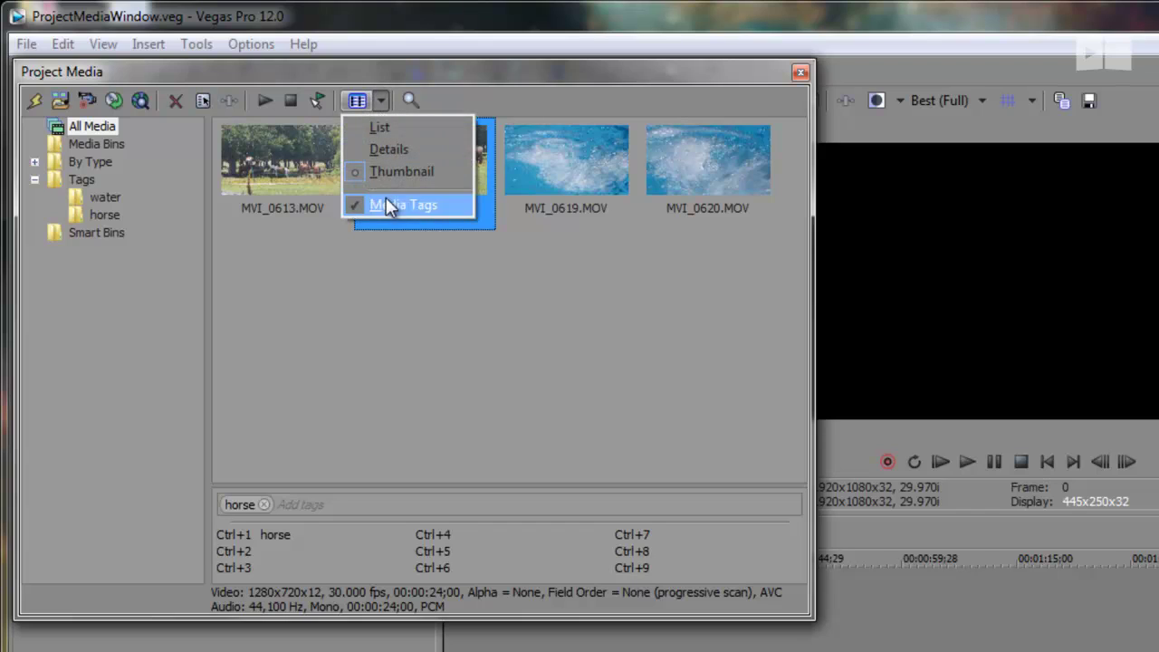
left_click(420, 205)
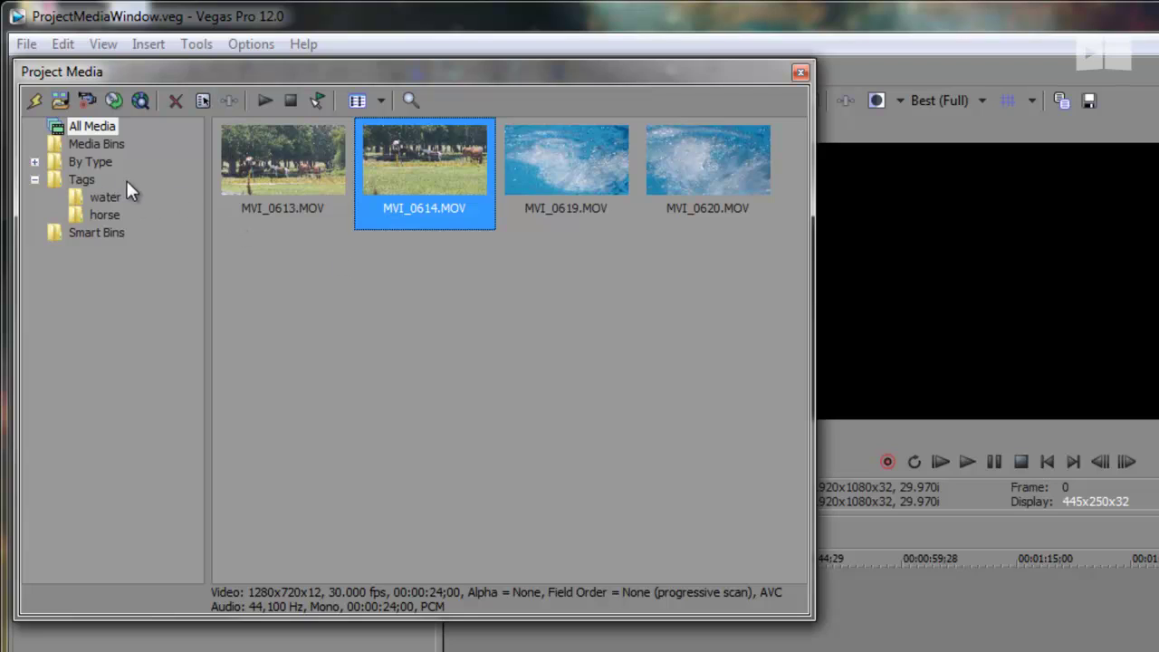
View the horse then water tag folders, and expand By Type into Audio, Video and Stills
left_click(104, 215)
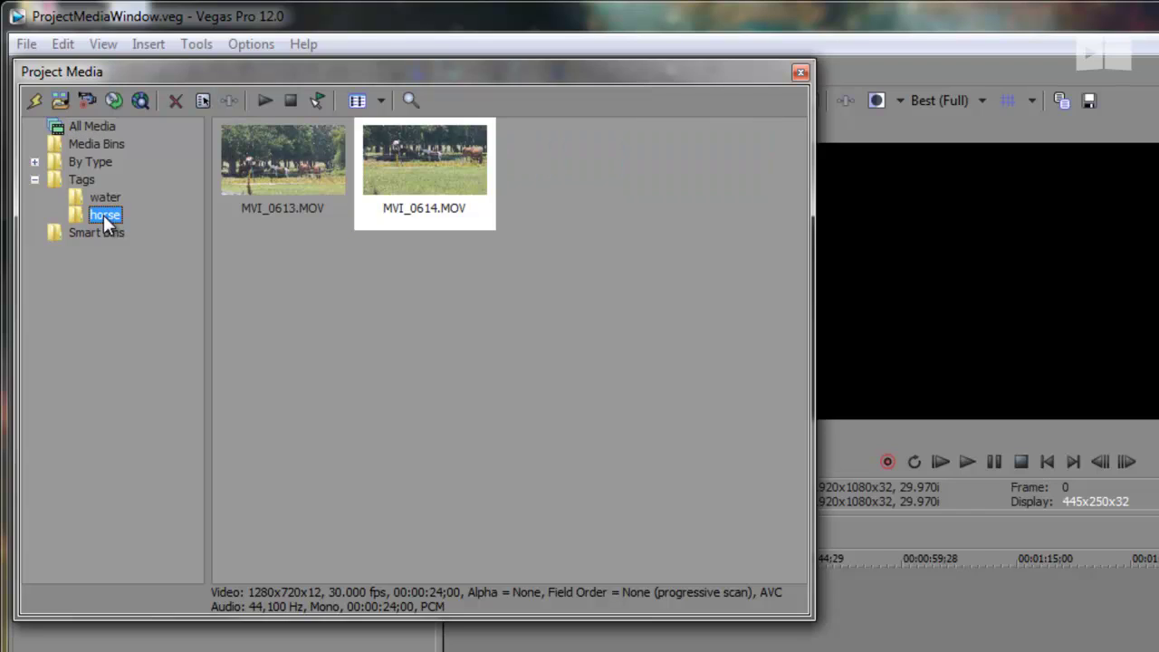
left_click(105, 197)
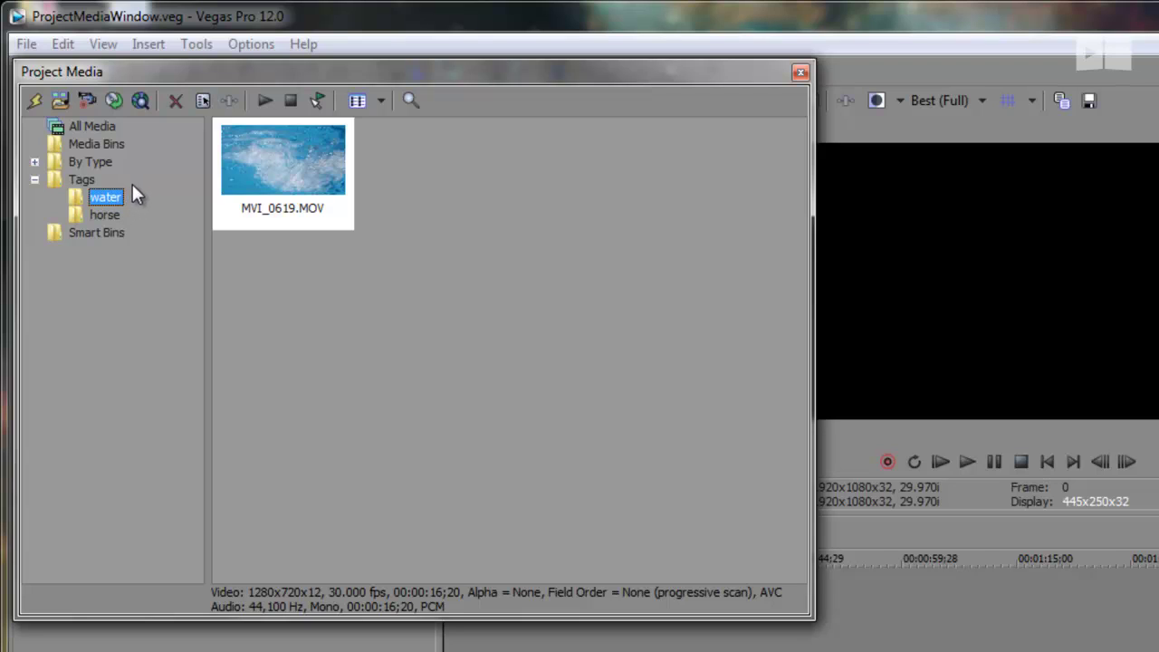
left_click(36, 162)
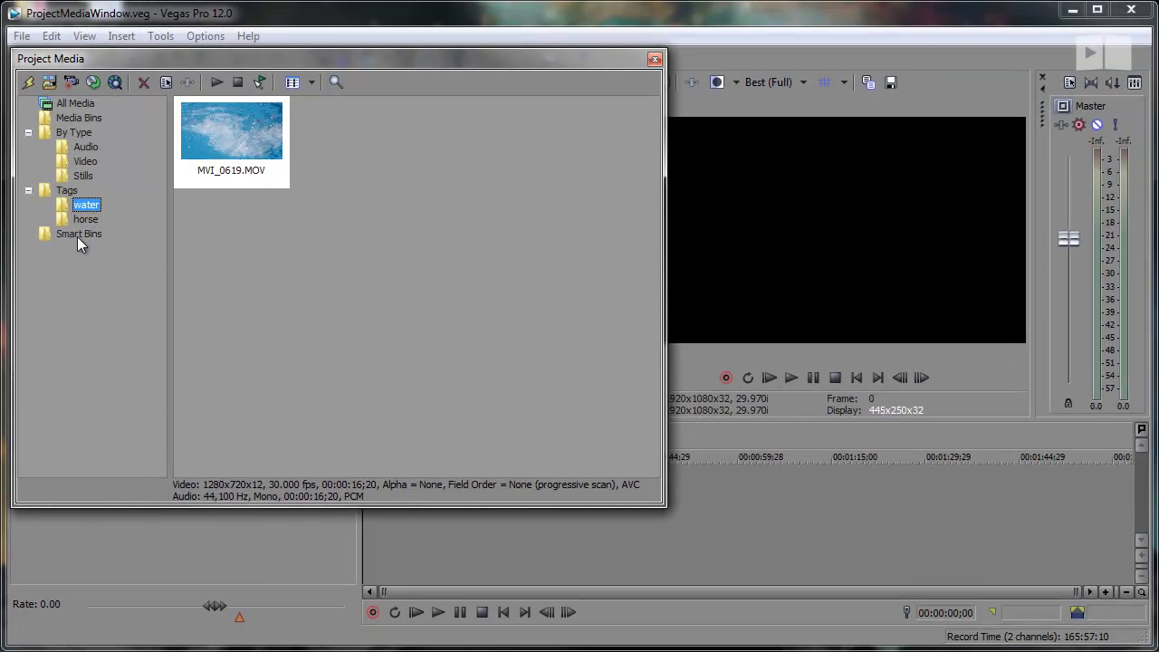
Search media bins for 'horse' to create a Search Results: horse bin, then return to All Media
left_click(76, 103)
right_click(282, 240)
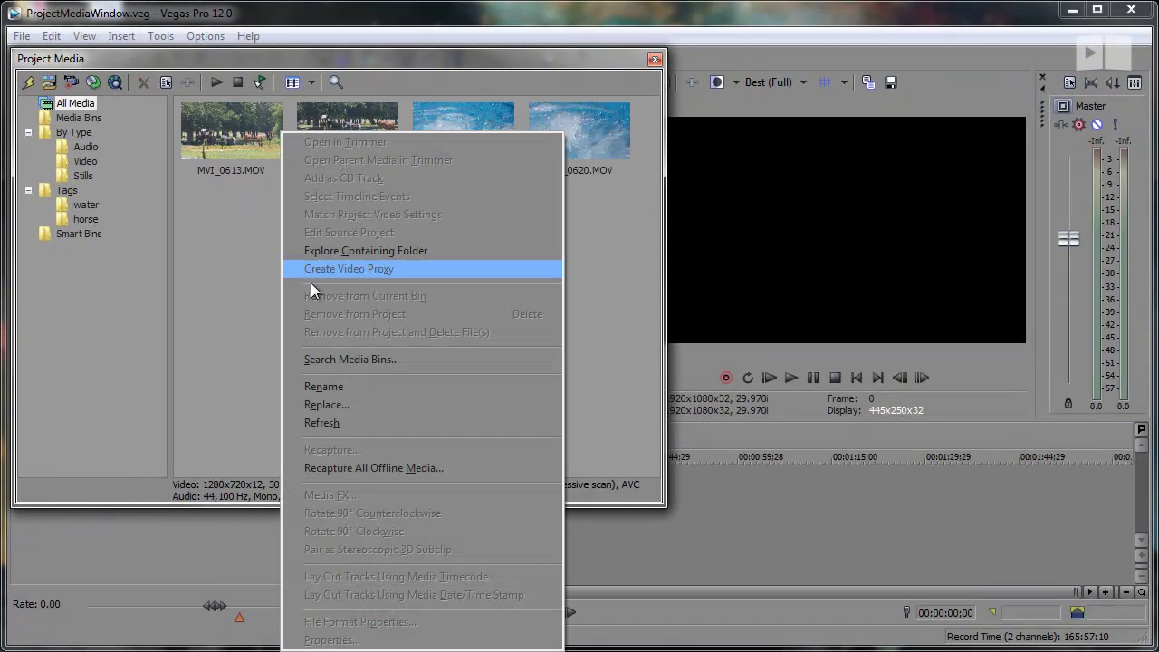
left_click(334, 361)
type("horse")
key("Return")
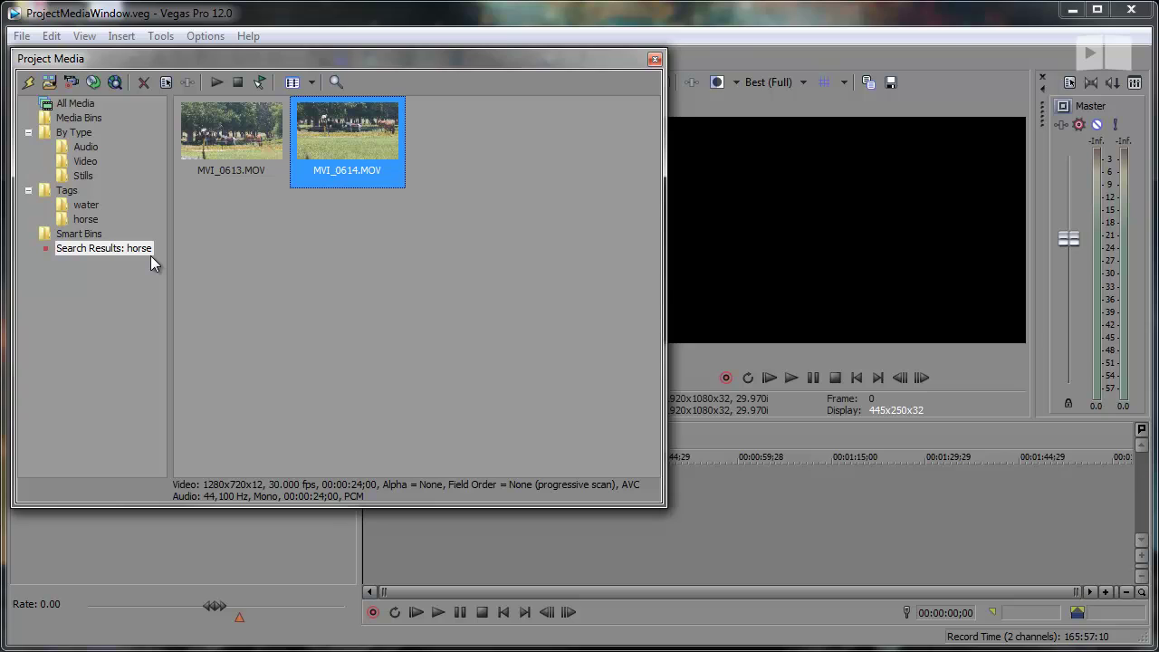
left_click(76, 103)
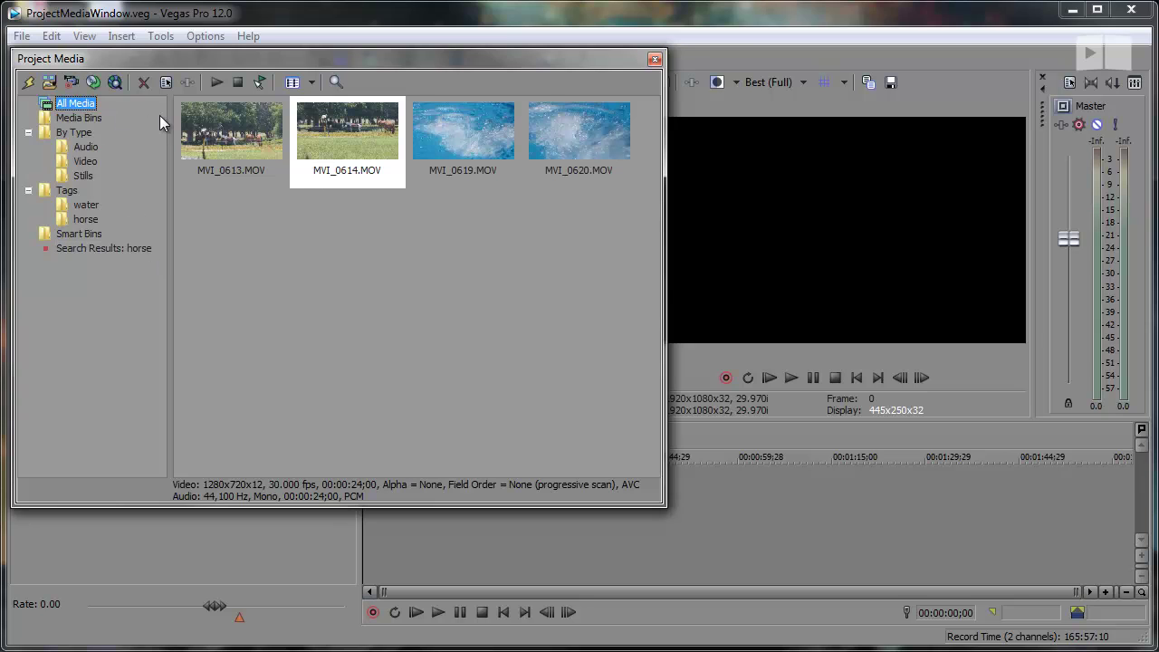
Open the context menu for the MVI_0614.MOV clip
right_click(345, 152)
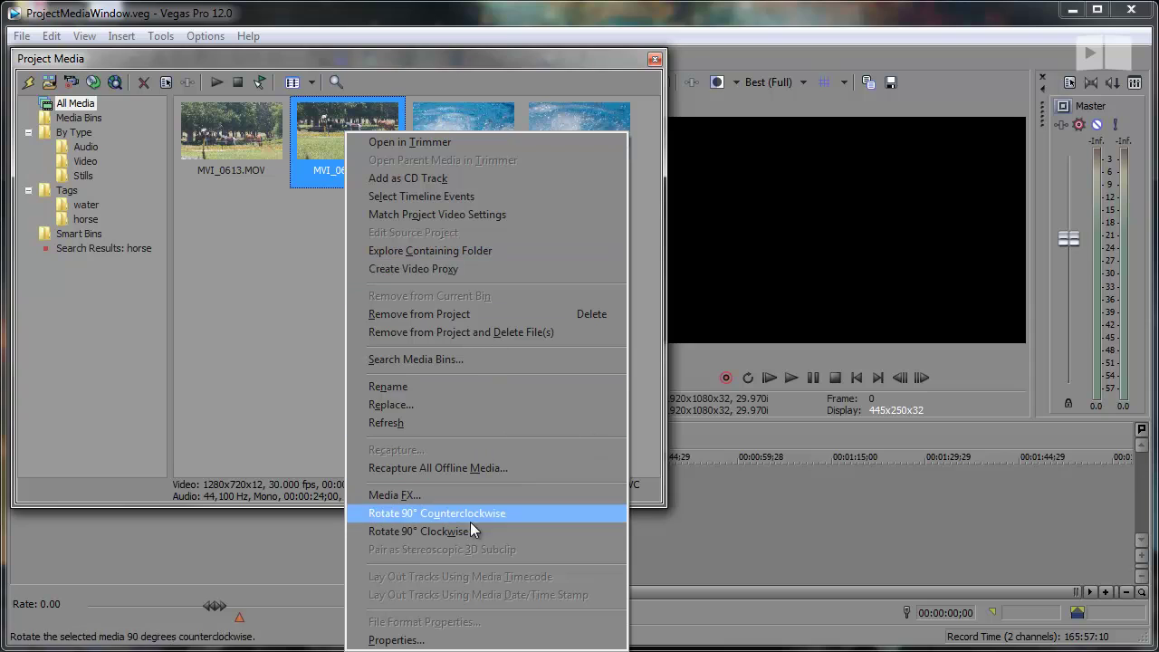
Set Field order to Upper field first for MVI_0613, MVI_0614 and MVI_0619 together
left_click(299, 361)
left_click_drag(237, 224, 463, 144)
right_click(464, 144)
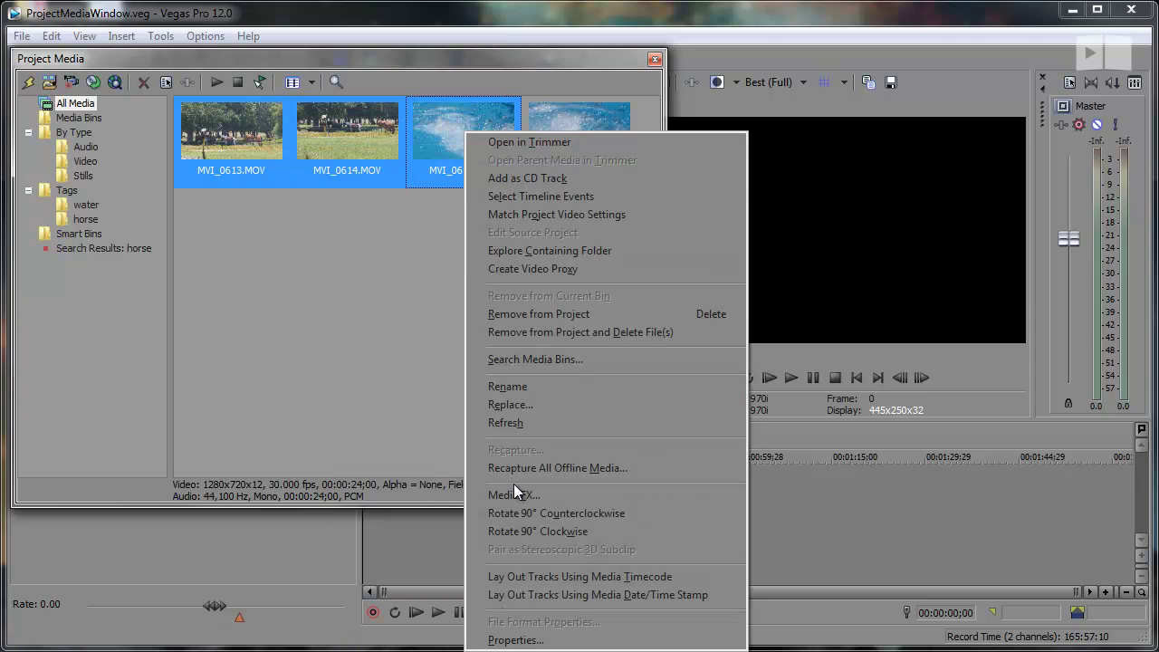
left_click(513, 638)
left_click(445, 338)
left_click(450, 363)
left_click(421, 550)
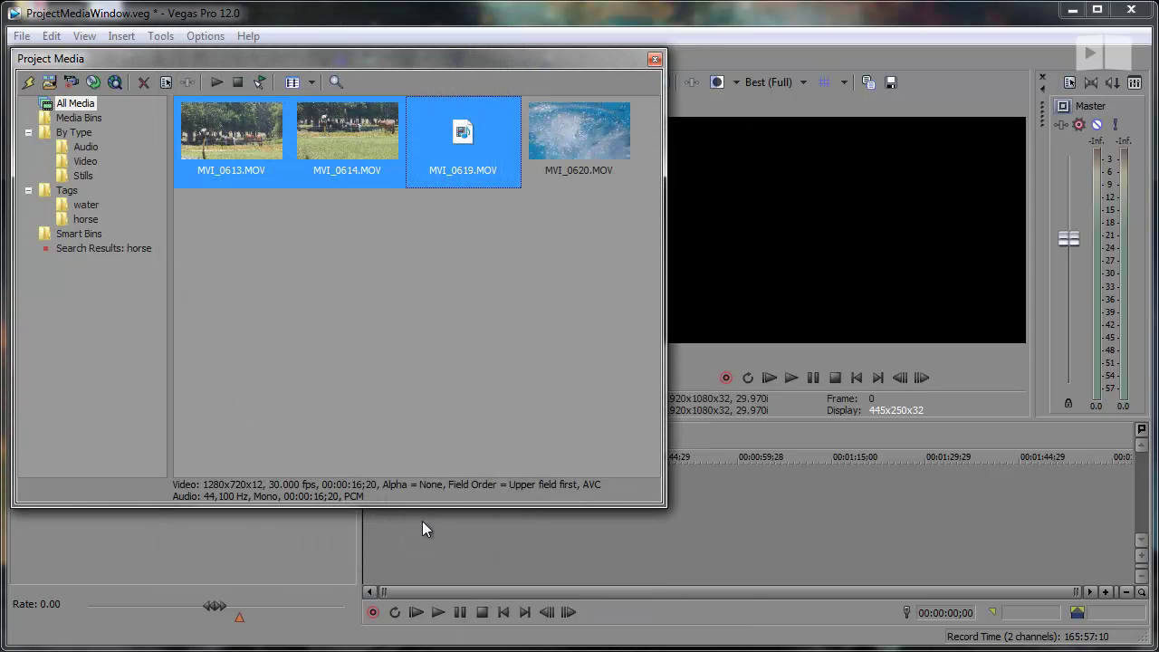
Check MVI_0613.MOV's properties and close them without changes
left_click(226, 153)
right_click(226, 152)
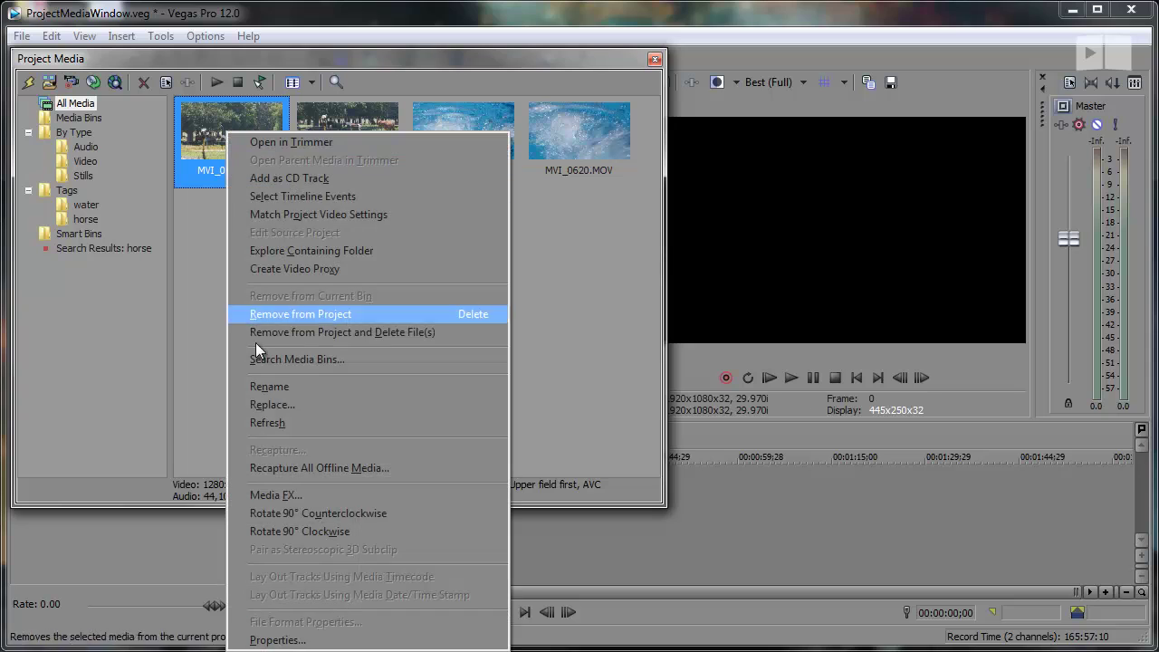
left_click(274, 570)
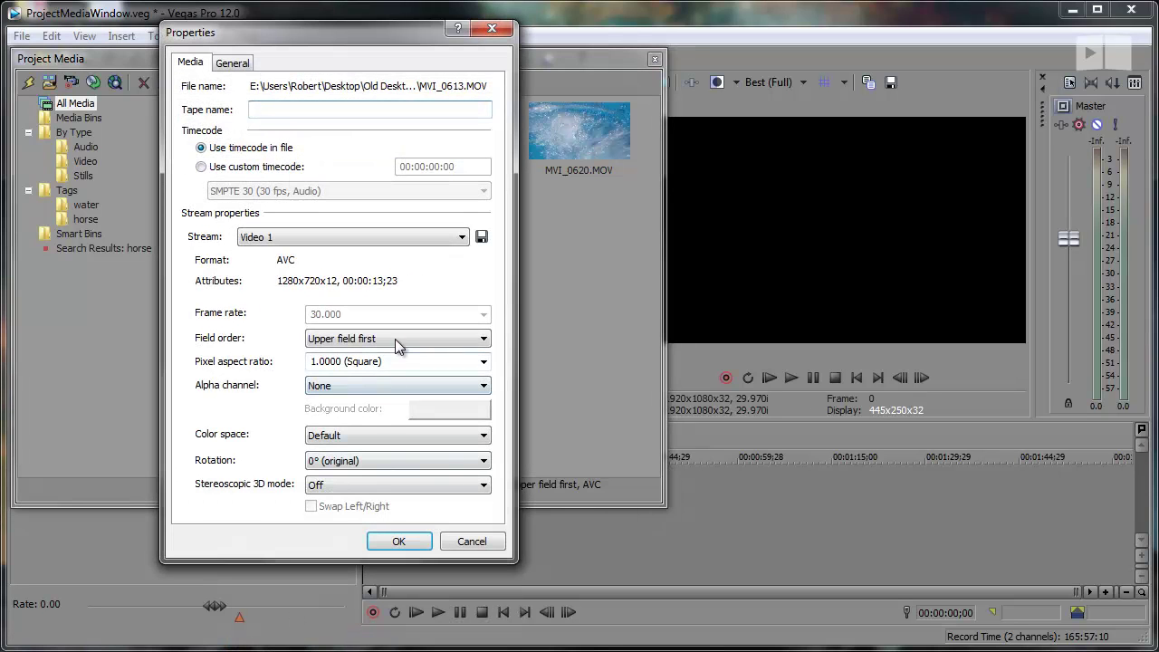
left_click(462, 541)
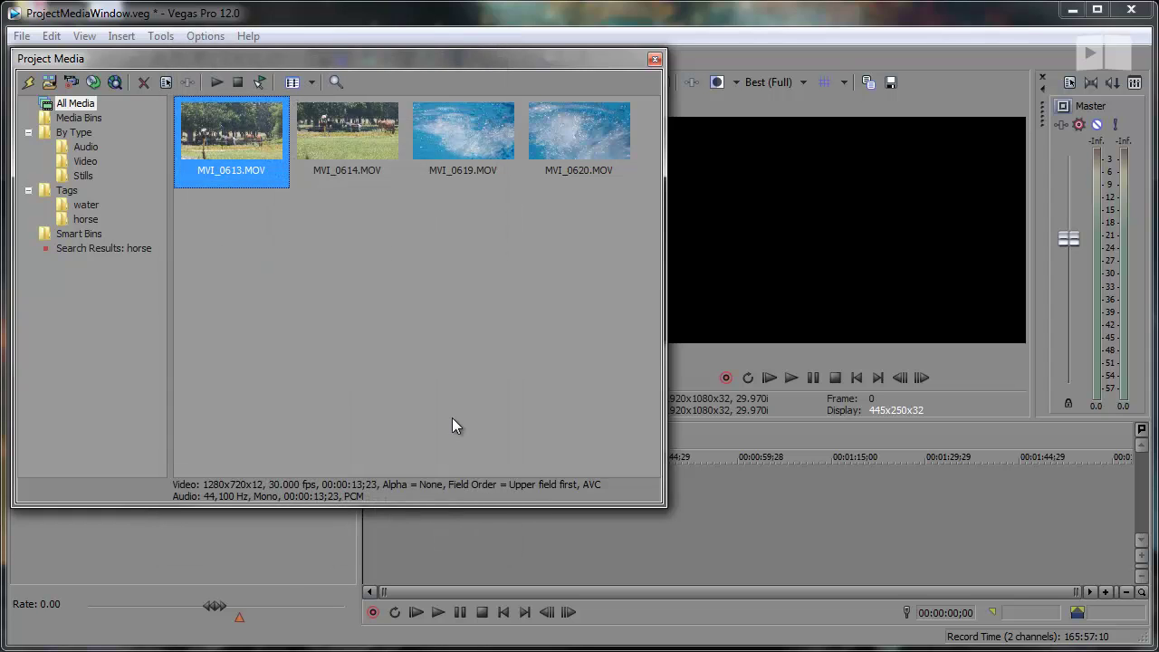